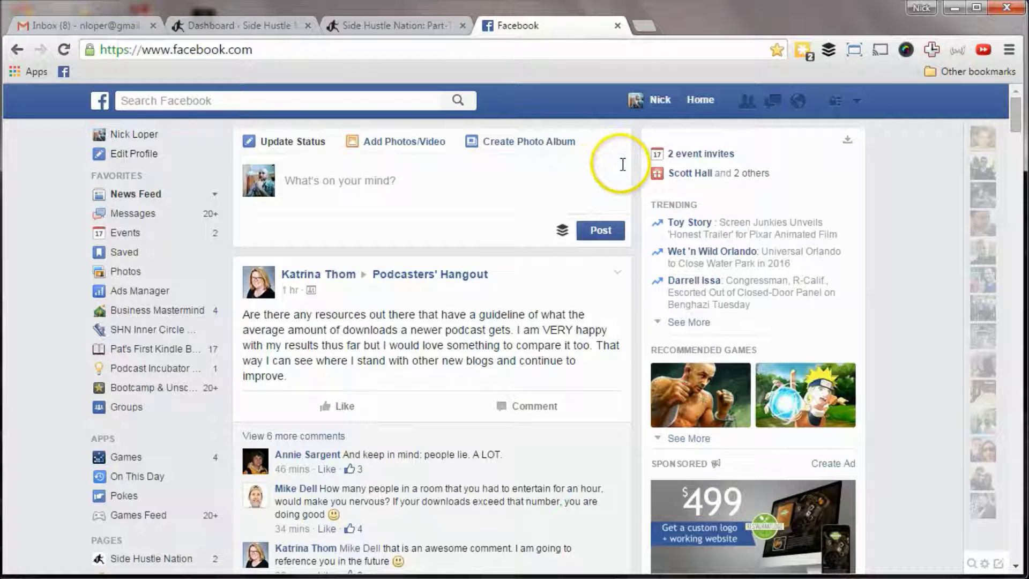
Reach the Audiences page via the account menu and Manage Ads, and begin a new audience.
scroll(635, 176, "down", 3)
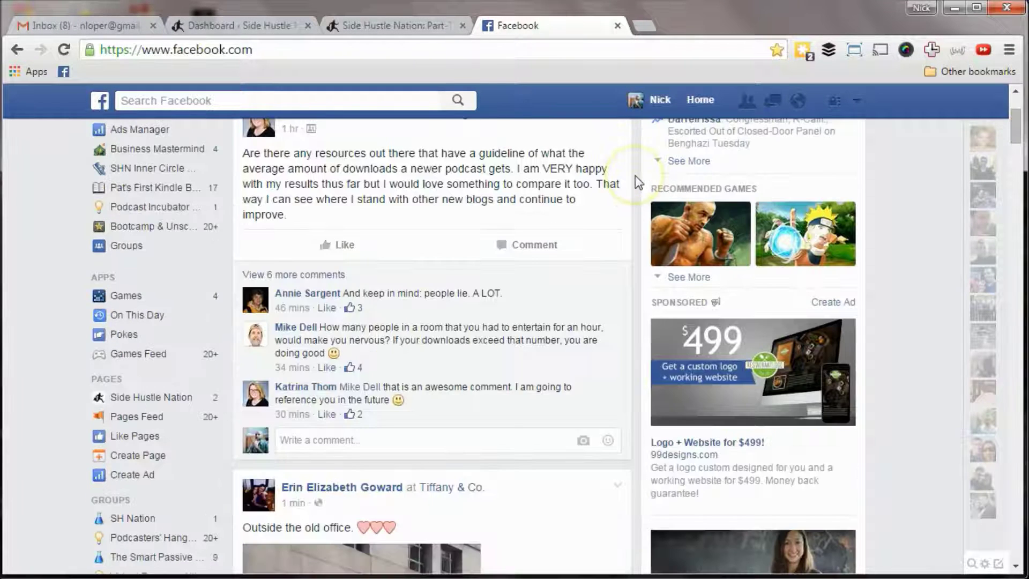
scroll(635, 178, "down", 3)
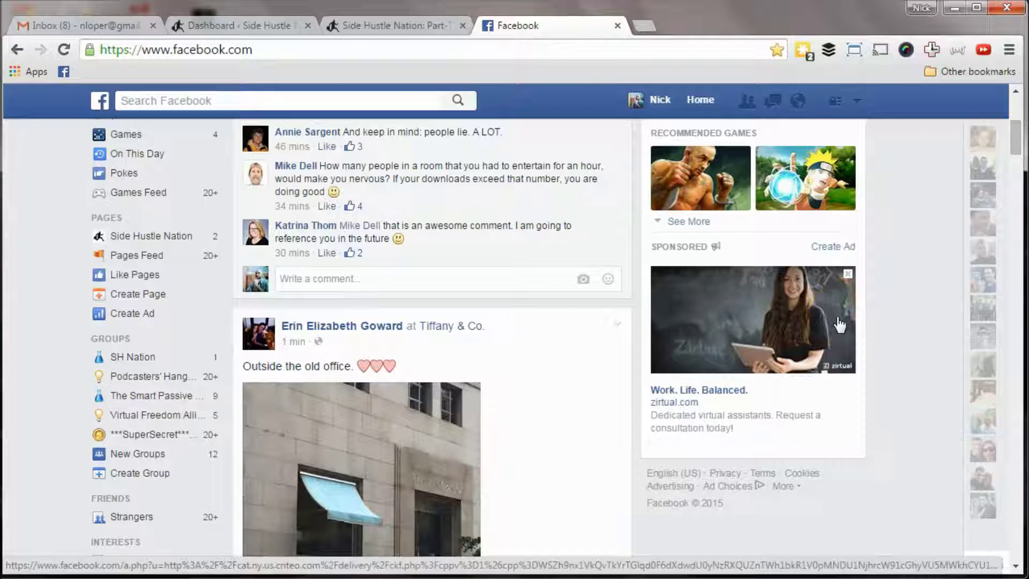
left_click(828, 383)
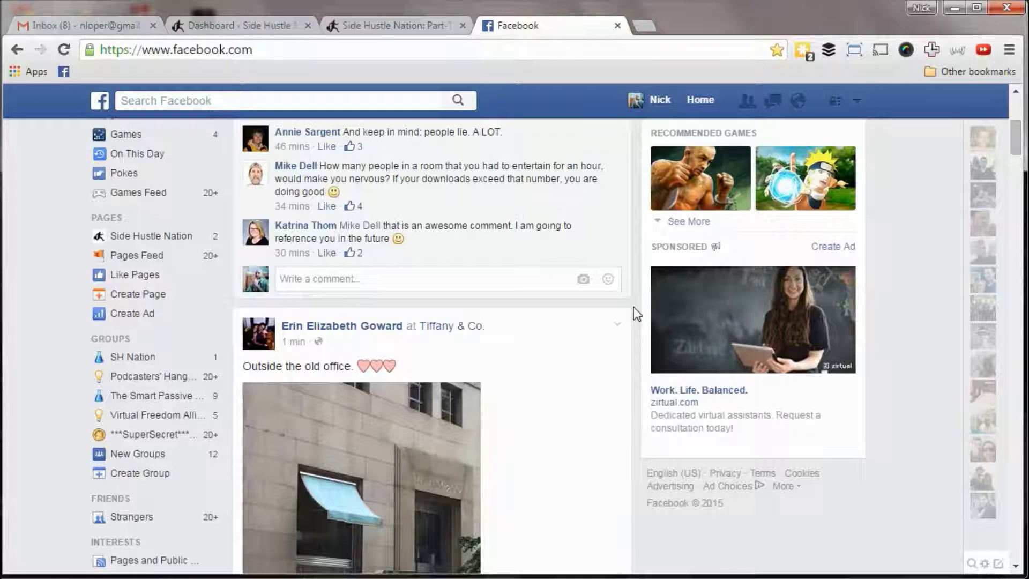
scroll(634, 306, "up", 6)
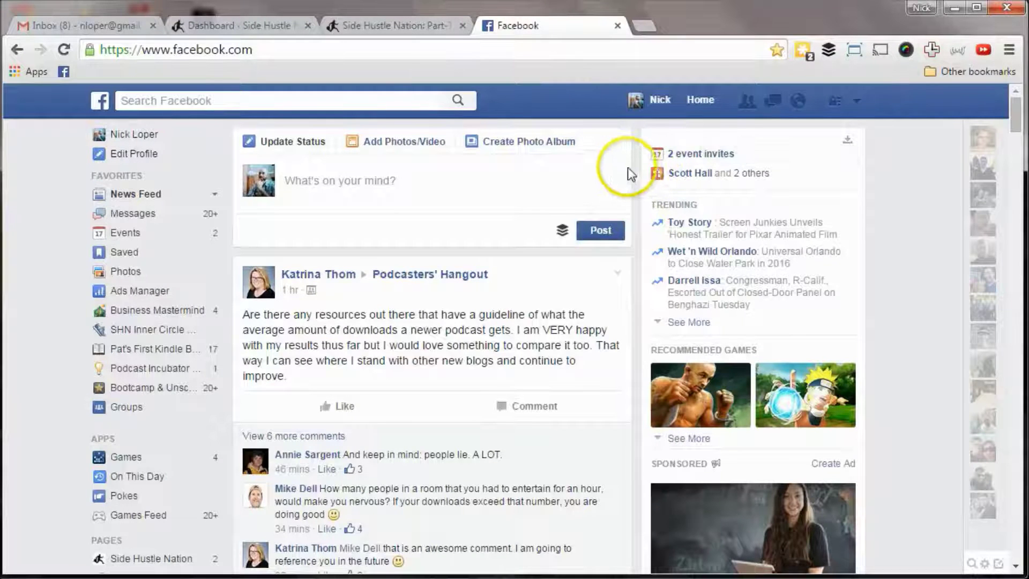
left_click(856, 102)
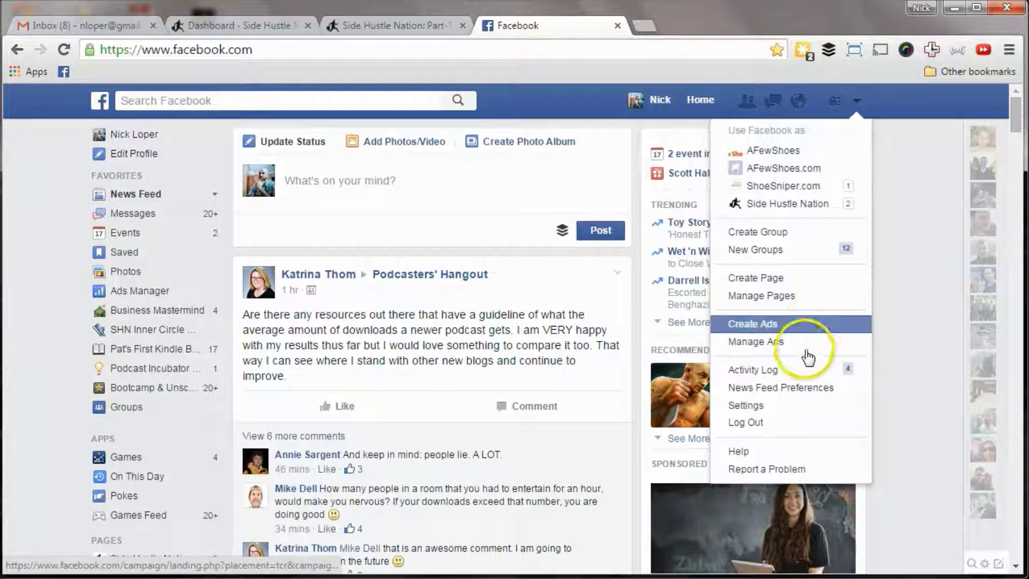
left_click(792, 346)
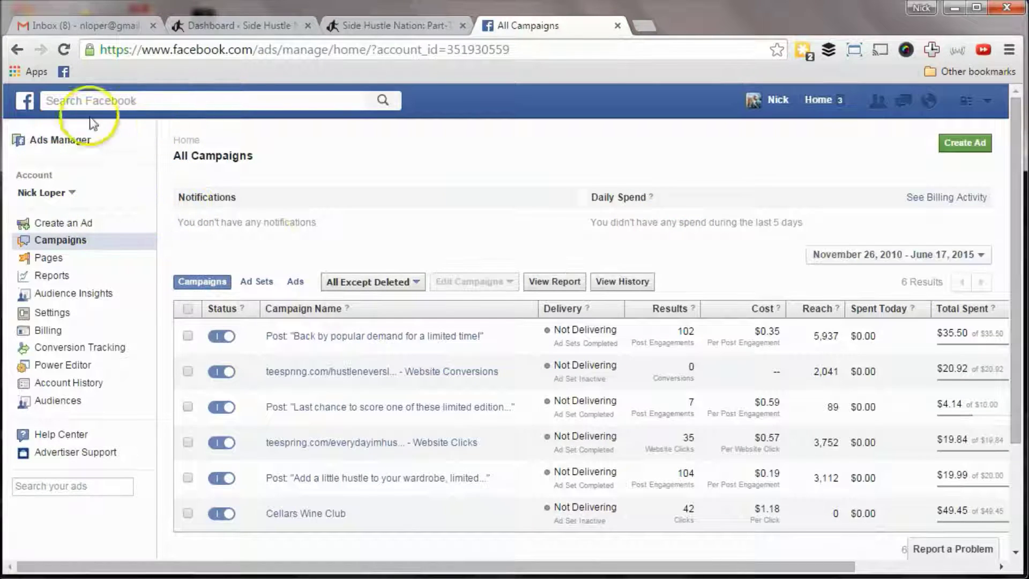
left_click(72, 403)
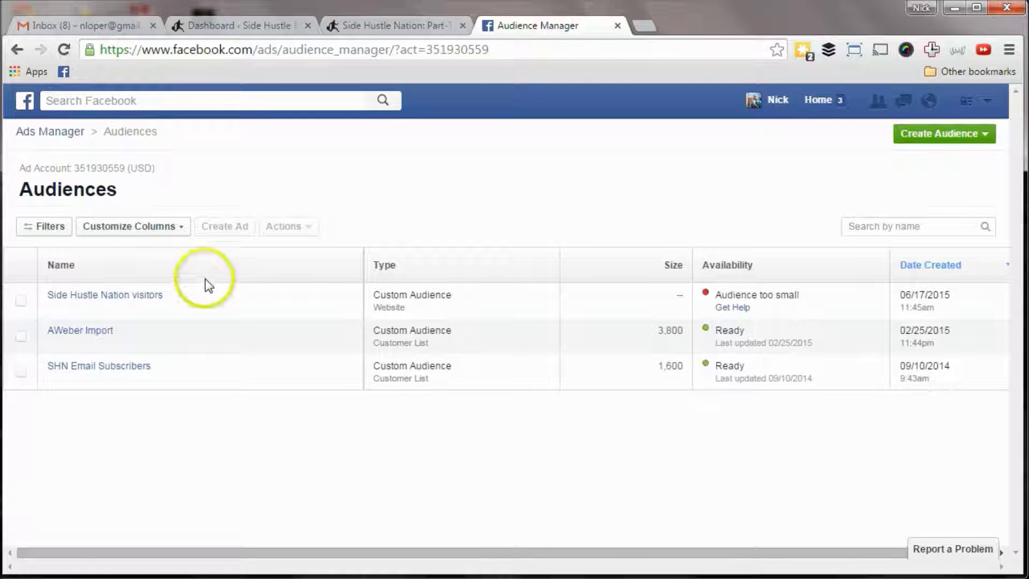
mouse_move(73, 296)
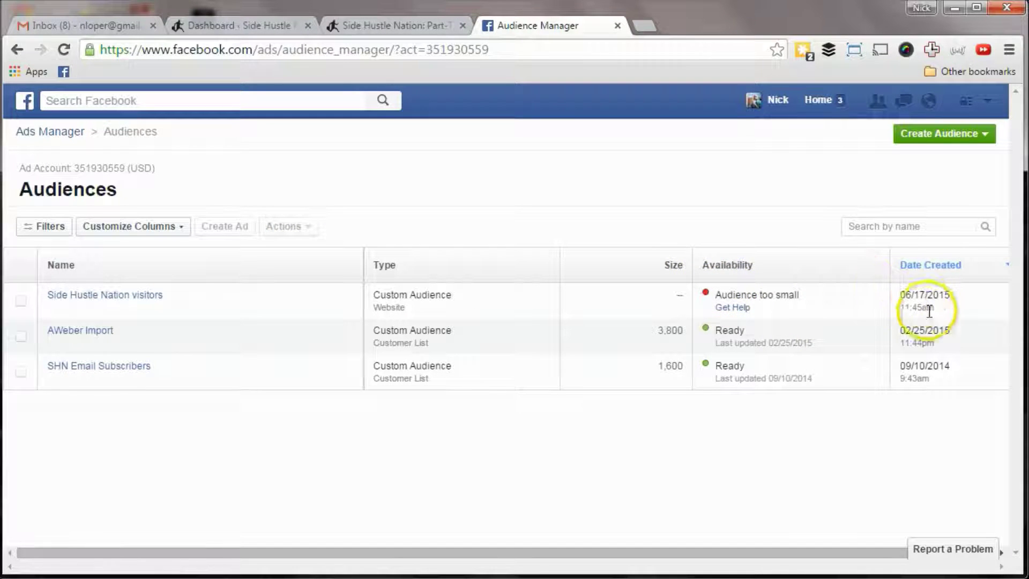
left_click(933, 144)
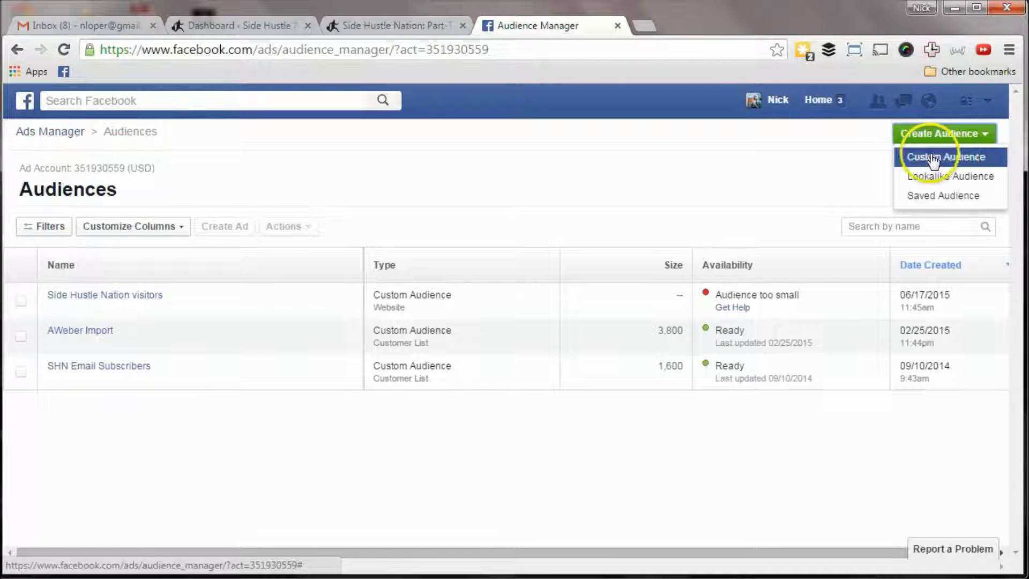
Build a Website Traffic custom audience 'SH visitors' covering anyone who visited in the last 30 days.
left_click(998, 166)
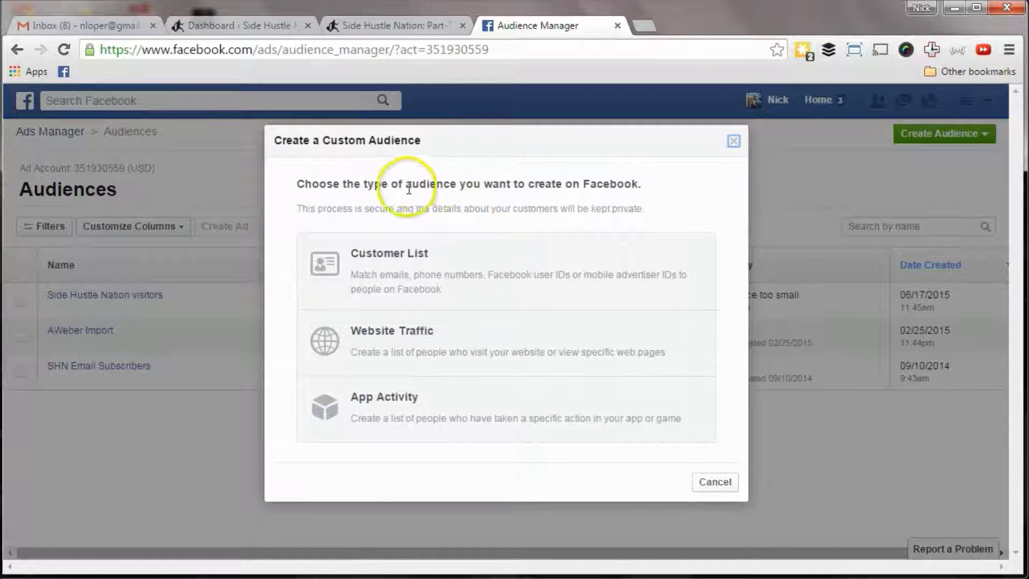
left_click(495, 336)
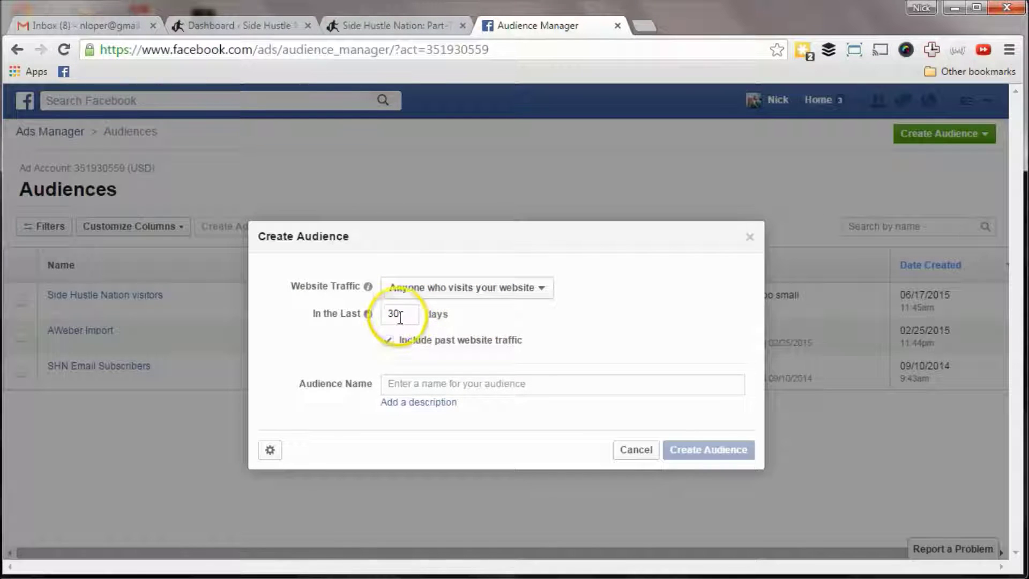
left_click(441, 287)
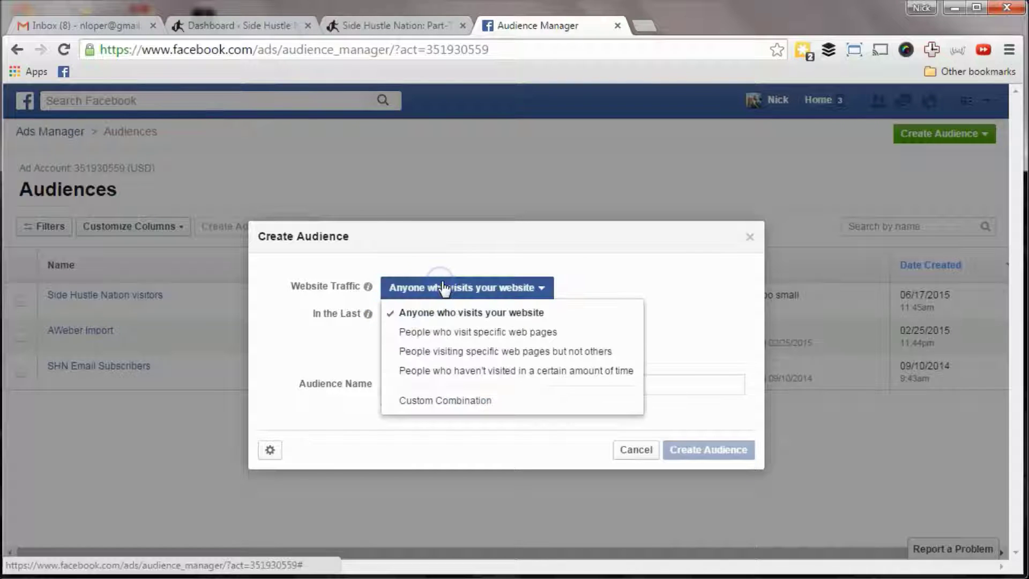
left_click(441, 316)
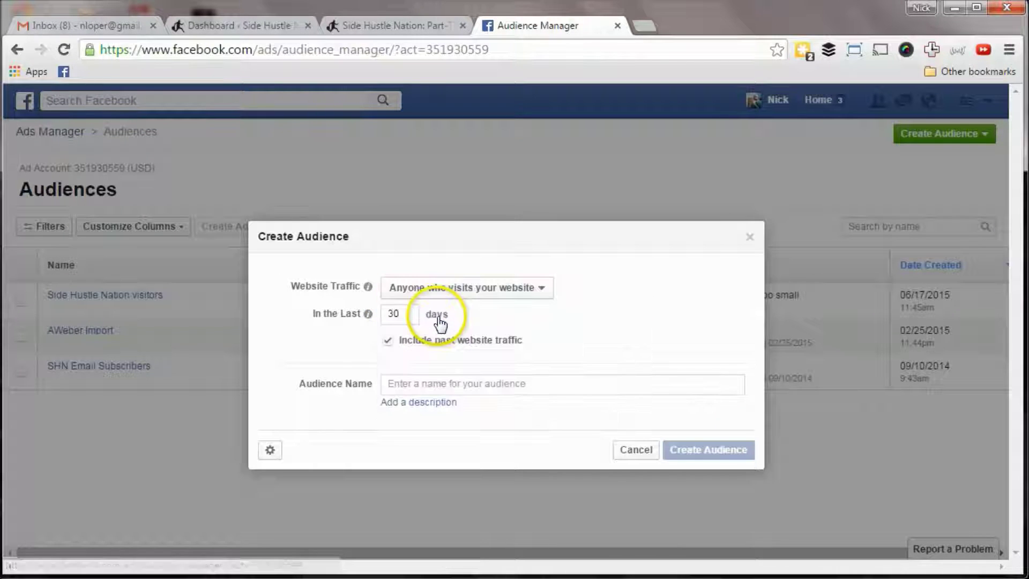
left_click(403, 319)
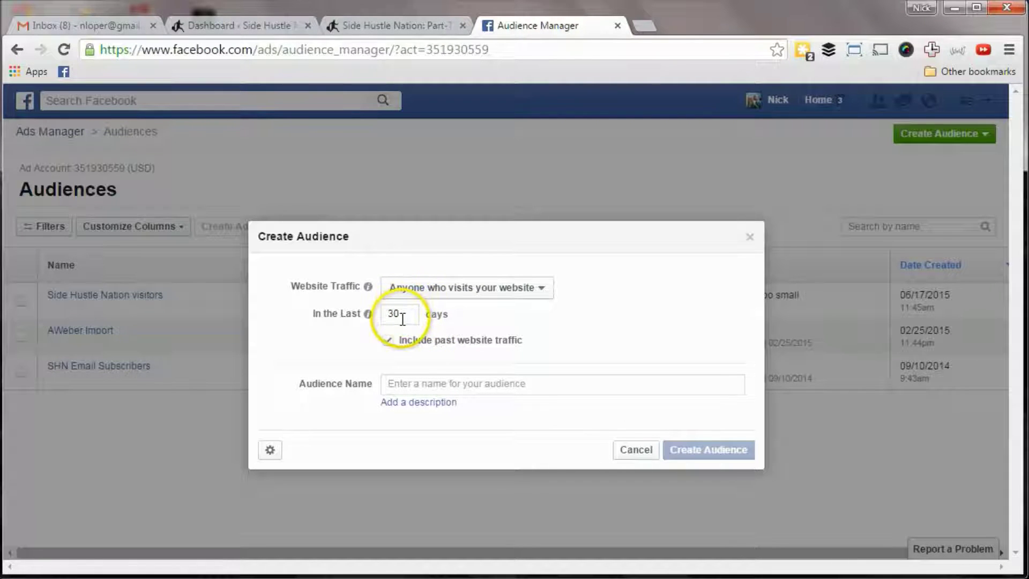
left_click(398, 314)
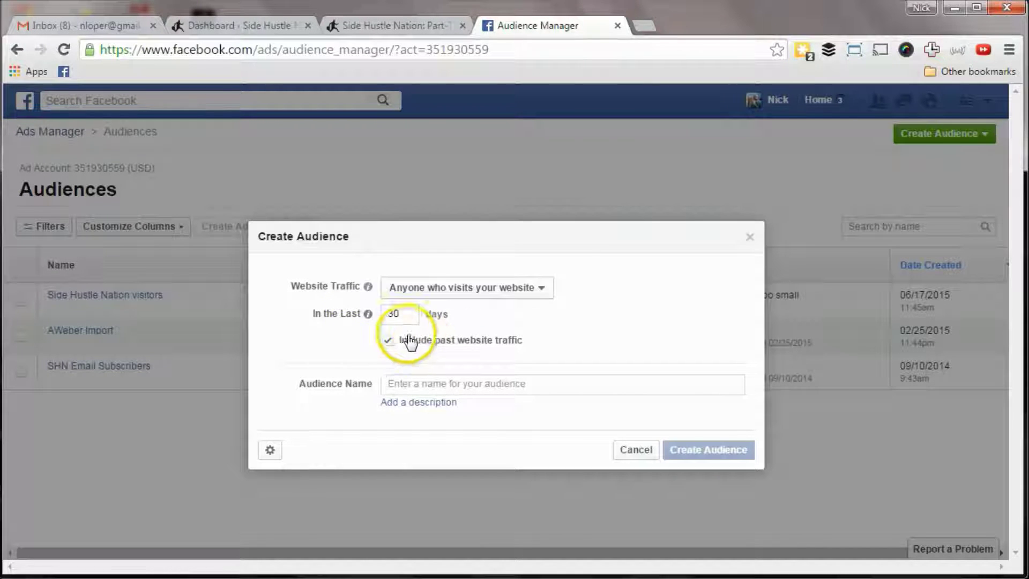
left_click(447, 381)
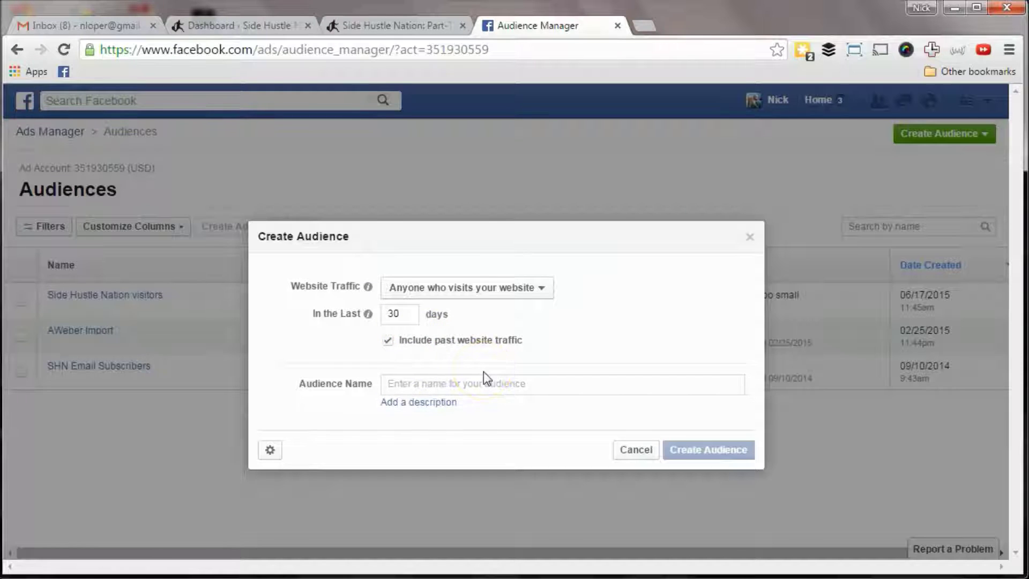
type("SH ")
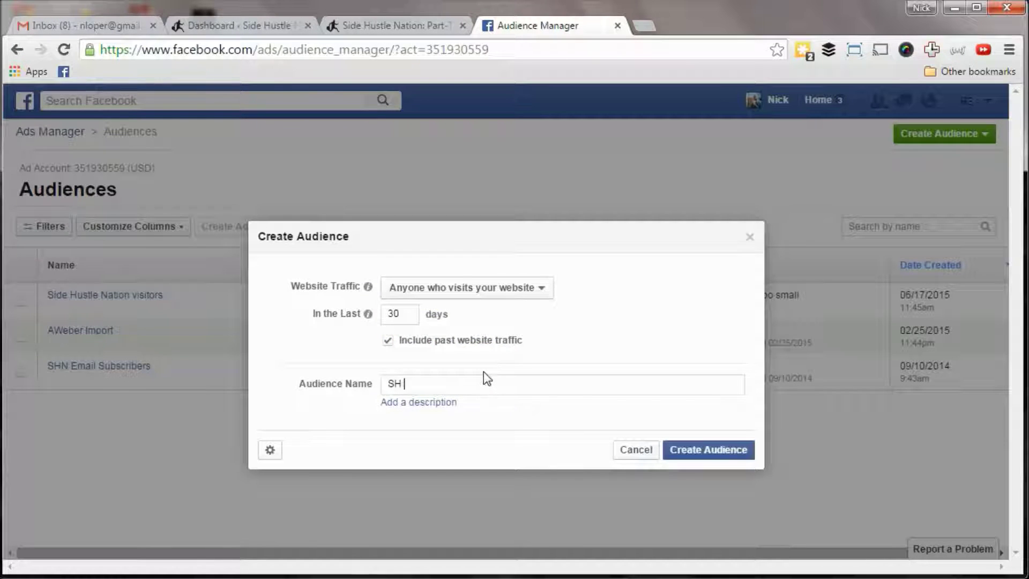
type("visitors")
left_click(686, 448)
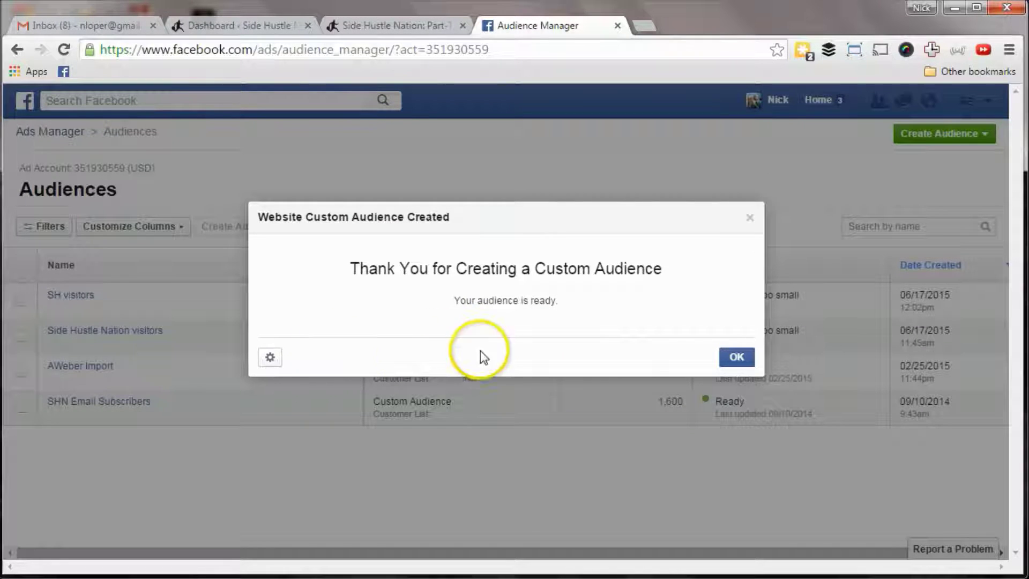
left_click(734, 358)
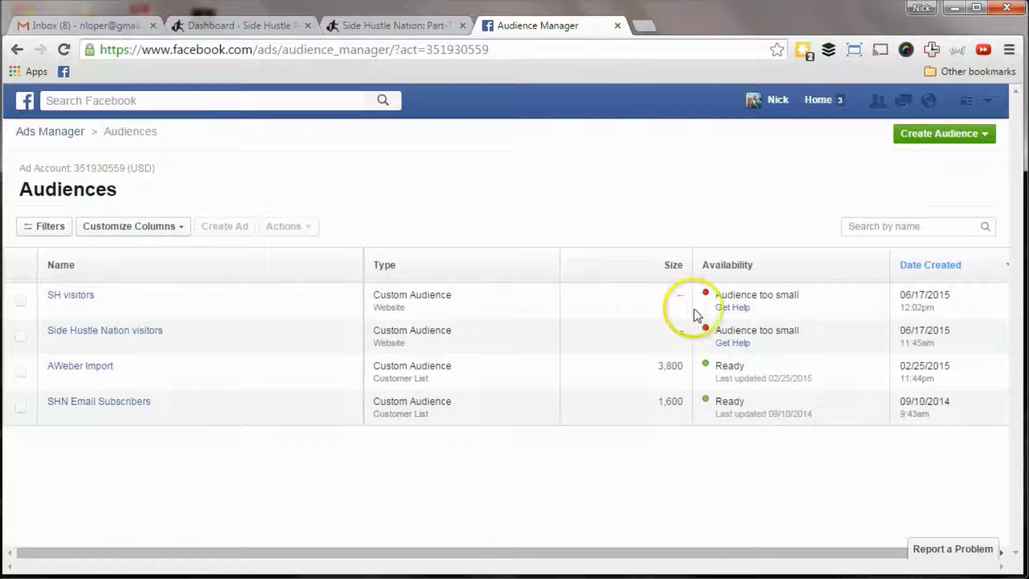
Open the details of the SH visitors audience.
left_click(726, 306)
left_click(709, 292)
left_click(89, 303)
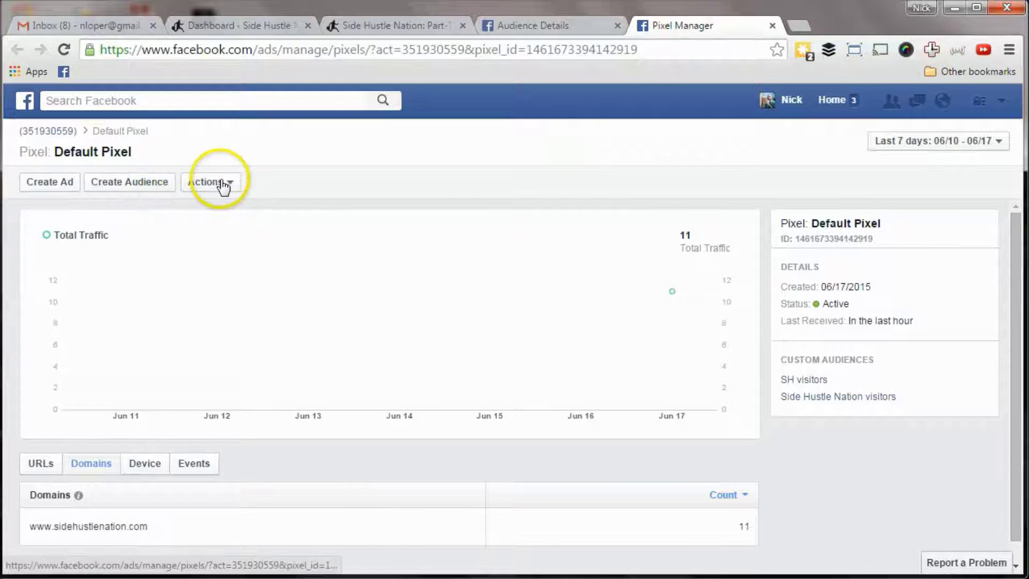
scroll(244, 388, "down", 1)
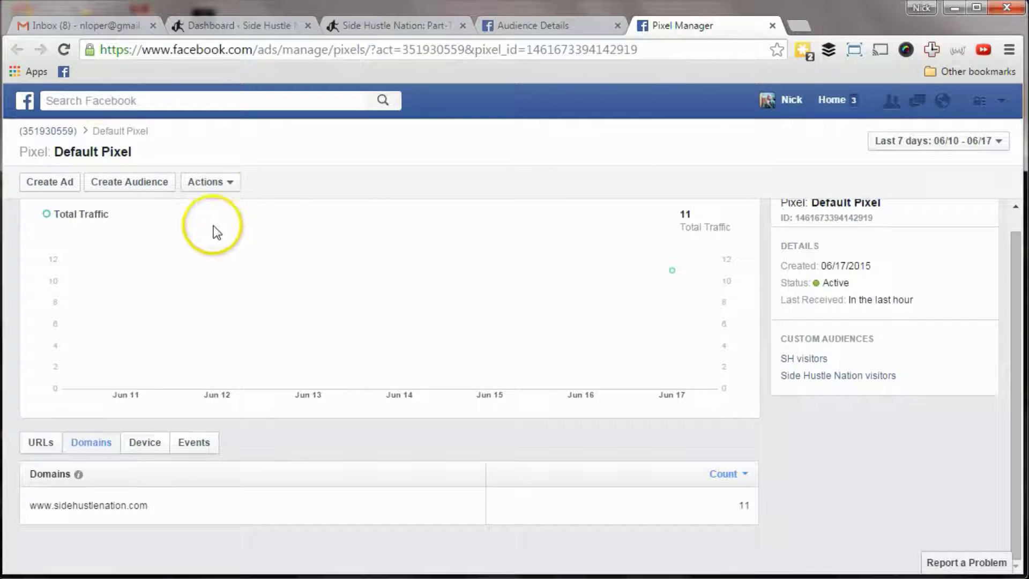
Show the Default Pixel's installation code and select all of it.
left_click(230, 185)
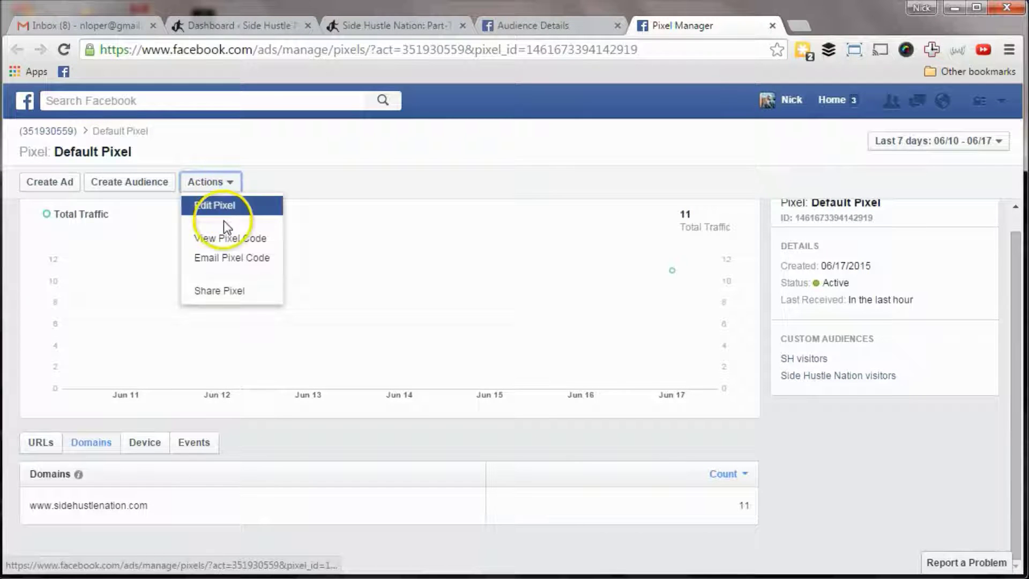
left_click(225, 238)
left_click(381, 272)
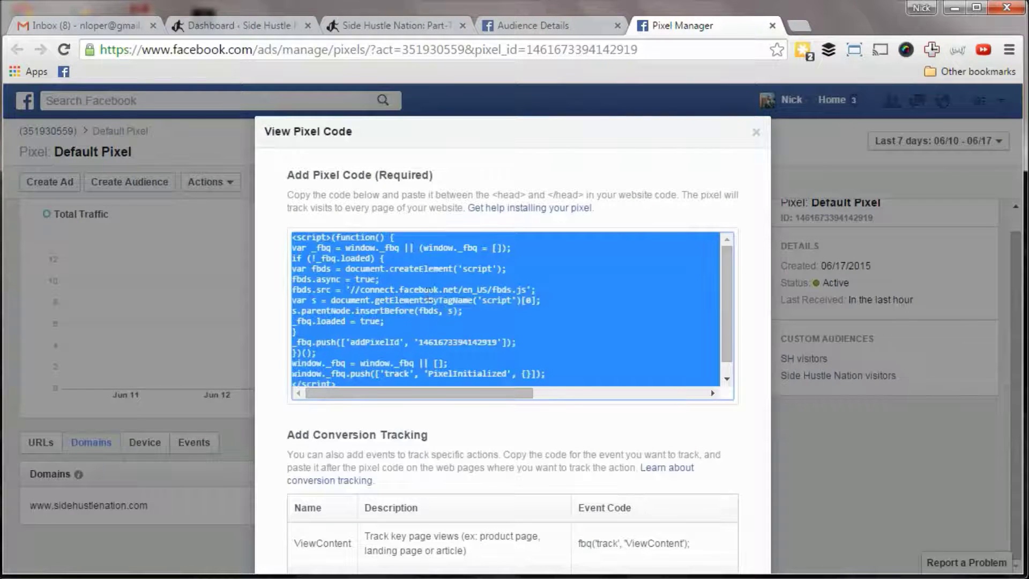
scroll(727, 319, "down", 2)
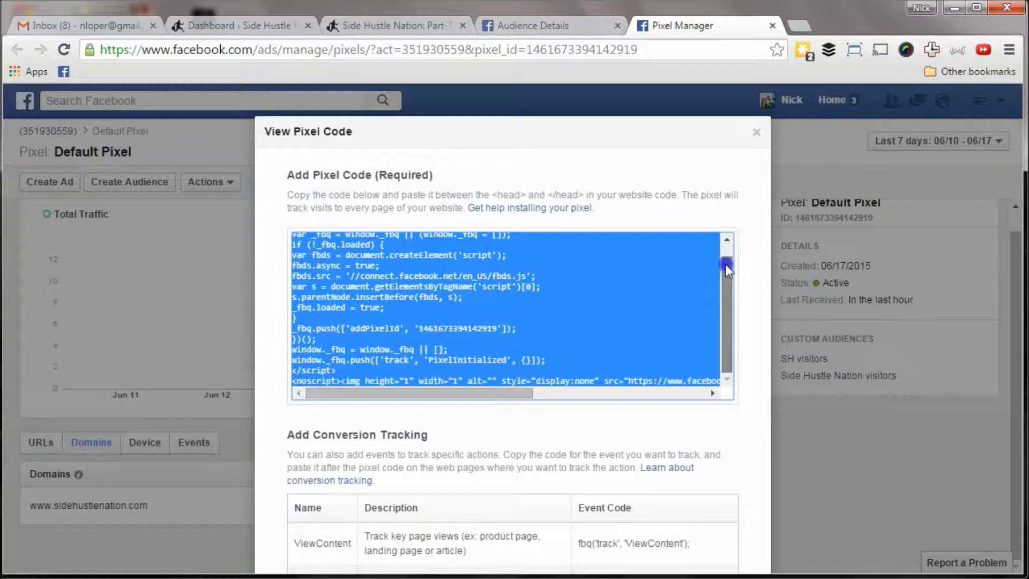
scroll(725, 266, "up", 2)
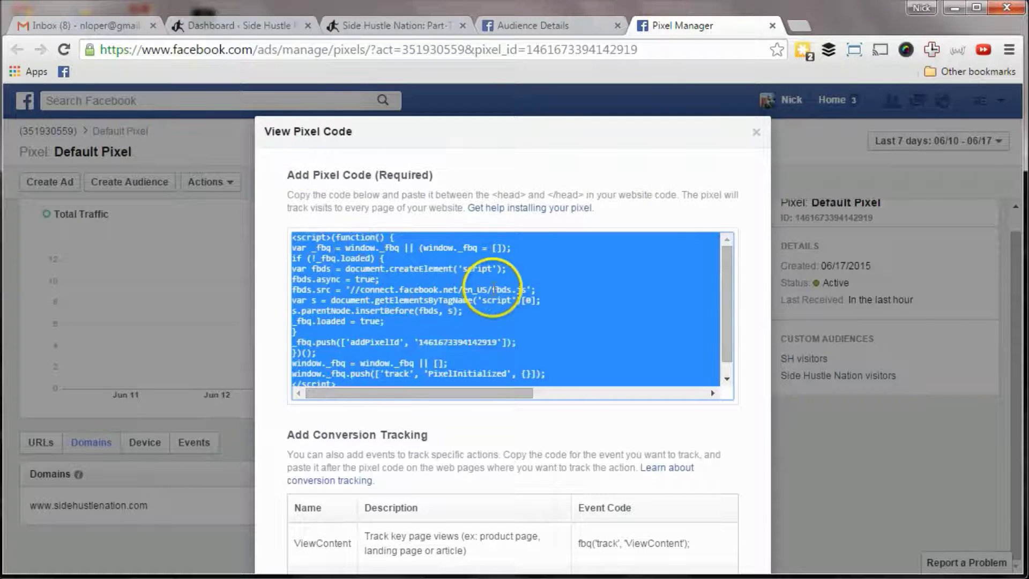
scroll(483, 289, "down", 1)
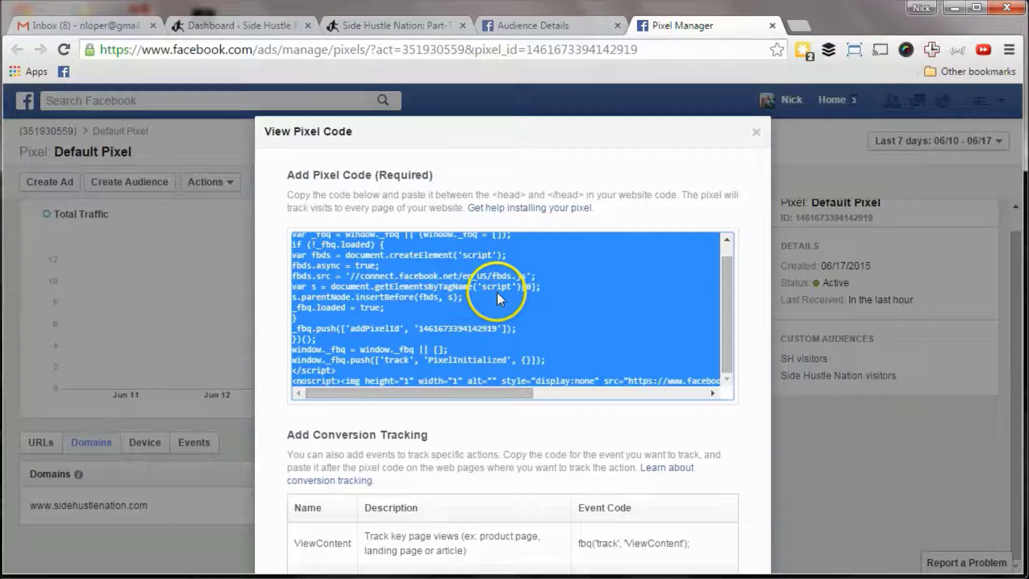
scroll(484, 289, "up", 1)
Reselect the pixel code text for copying, then move to the WordPress dashboard.
left_click(482, 289)
scroll(482, 289, "down", 1)
triple_click(482, 290)
left_click(696, 345)
right_click(673, 295)
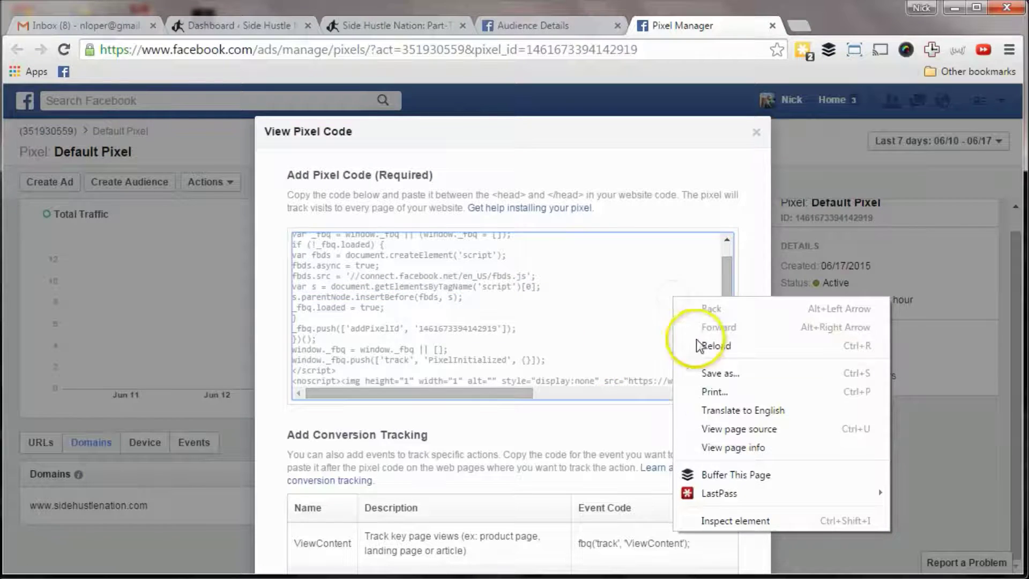
left_click(731, 298)
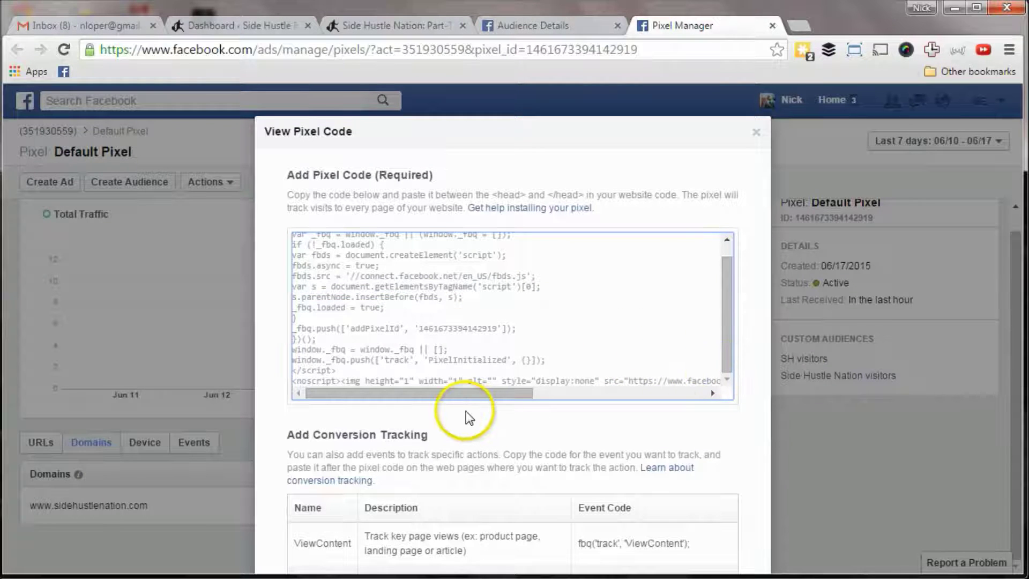
left_click_drag(459, 394, 183, 153)
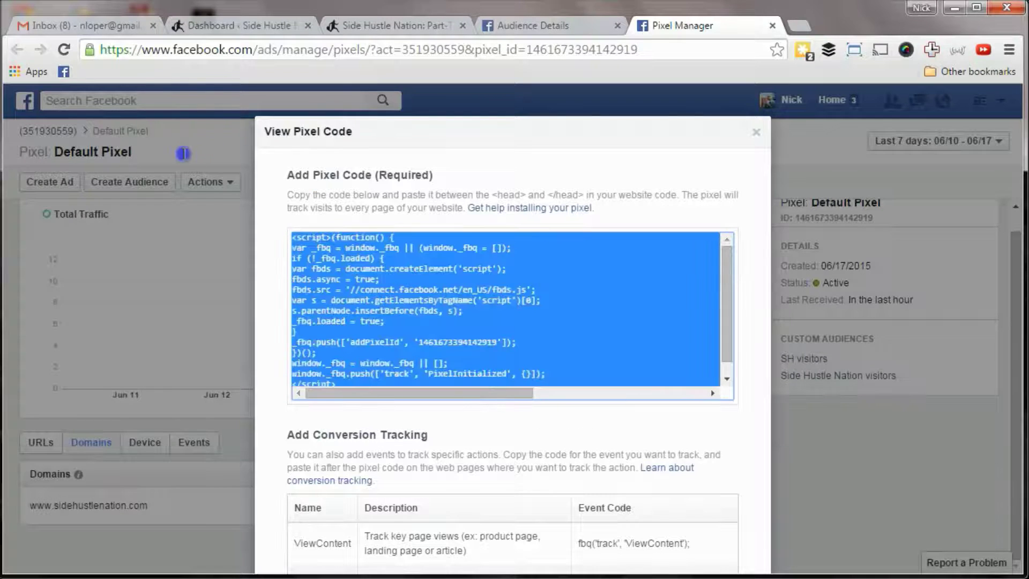
left_click(254, 24)
Open the theme editor under Appearance and load the footer.php template.
scroll(157, 242, "down", 1)
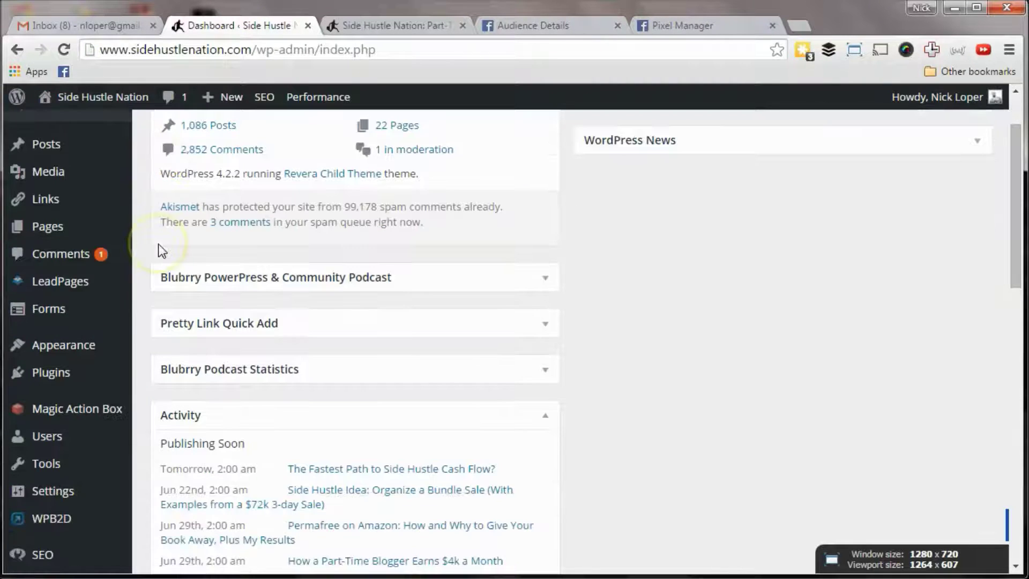
scroll(158, 243, "up", 1)
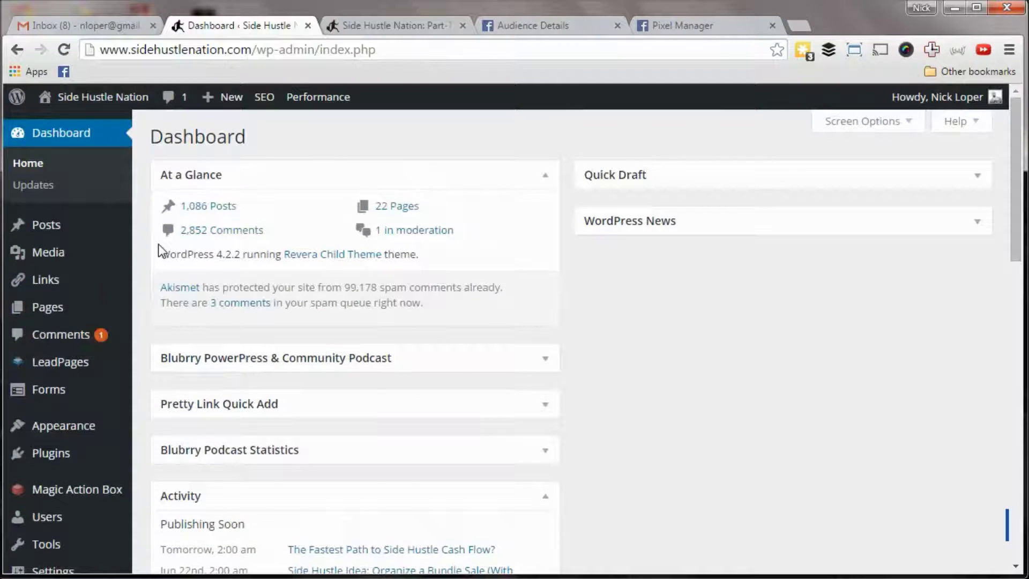
scroll(138, 333, "down", 1)
mouse_move(45, 346)
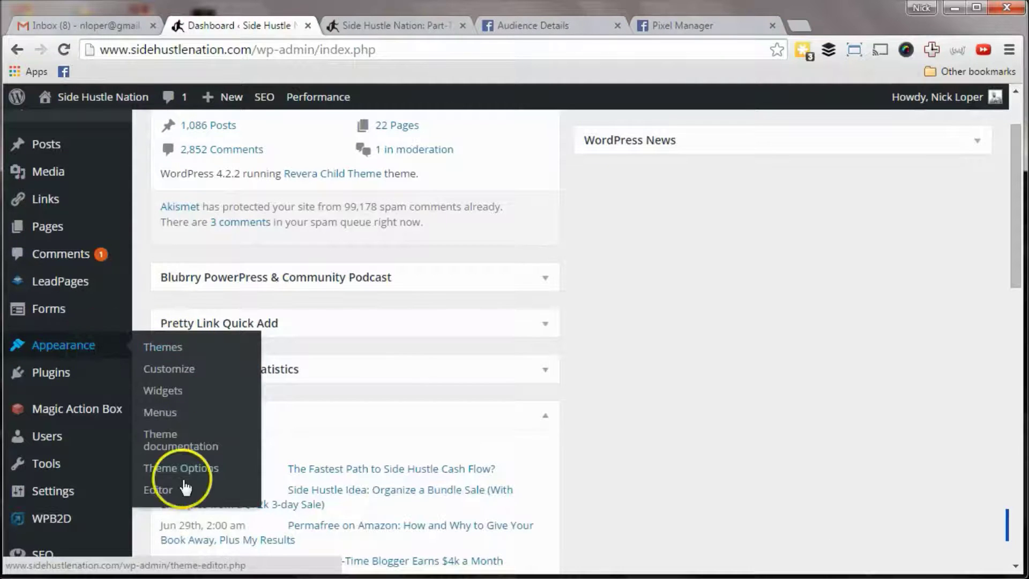
left_click(217, 486)
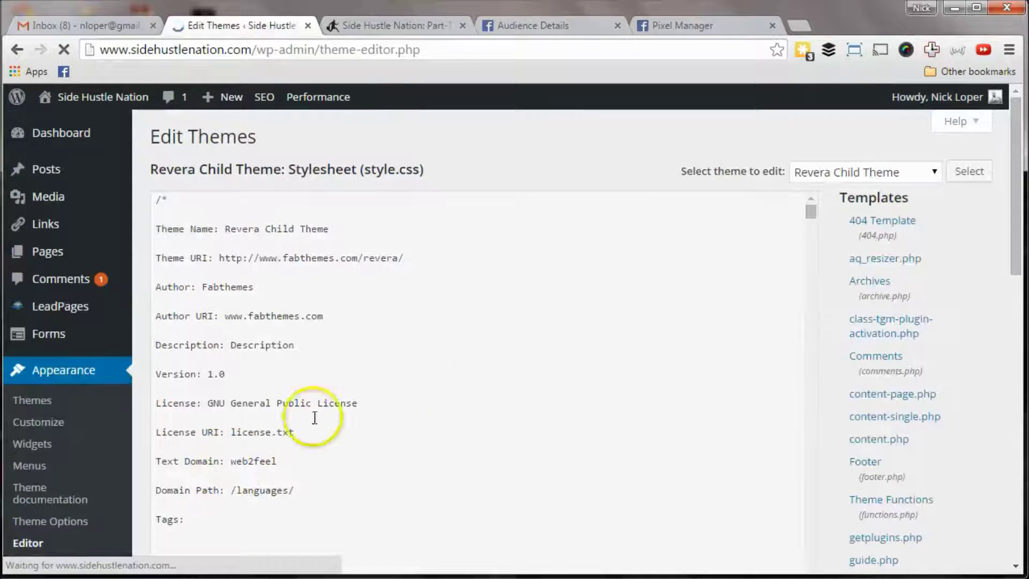
scroll(808, 245, "down", 3)
scroll(838, 340, "down", 3)
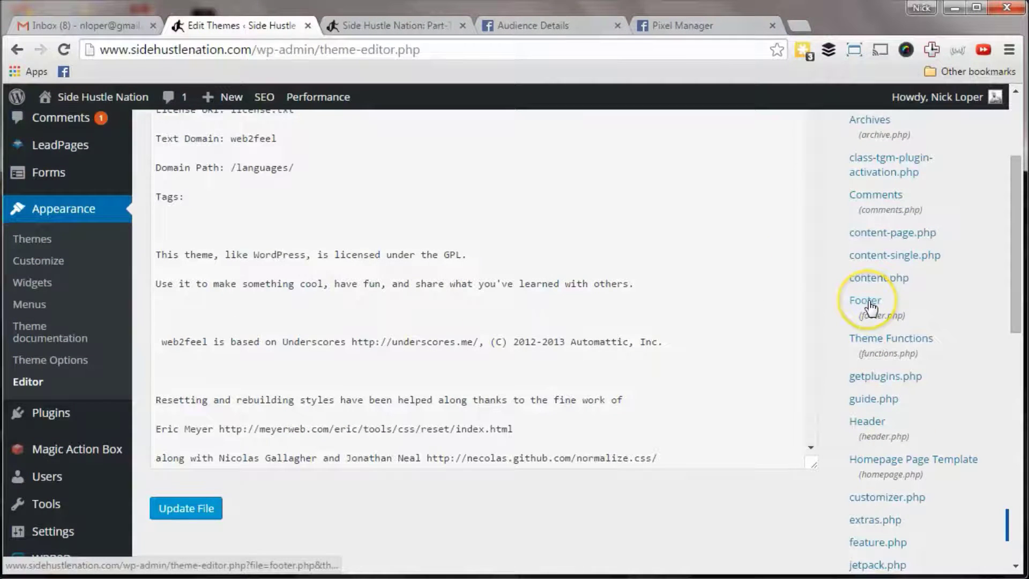
left_click(867, 301)
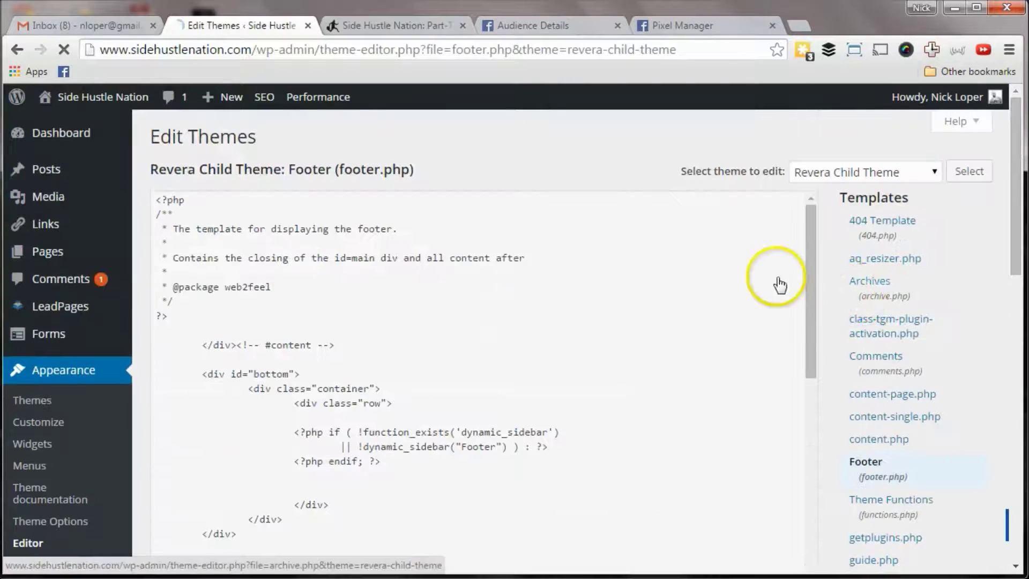
Check that the Facebook retargeting script sits before </body>, then go to the site homepage.
scroll(455, 258, "down", 9)
scroll(429, 338, "down", 2)
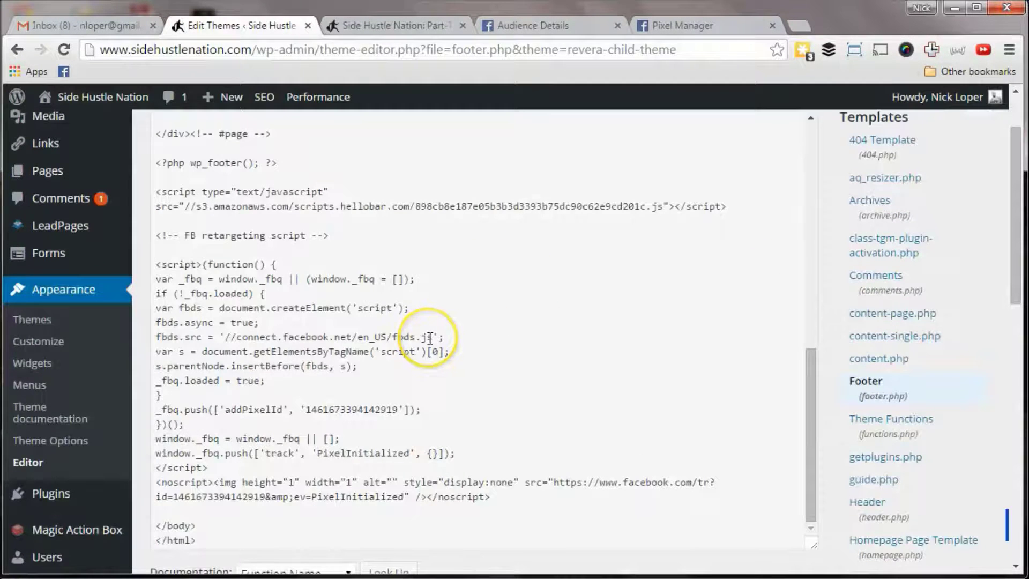
scroll(429, 338, "down", 3)
scroll(416, 343, "up", 2)
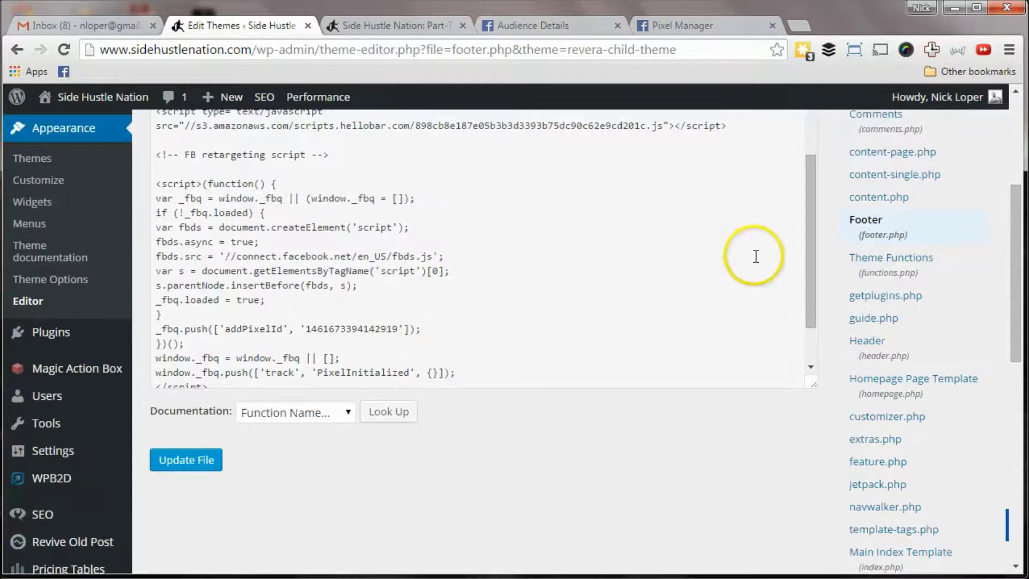
left_click_drag(807, 241, 815, 257)
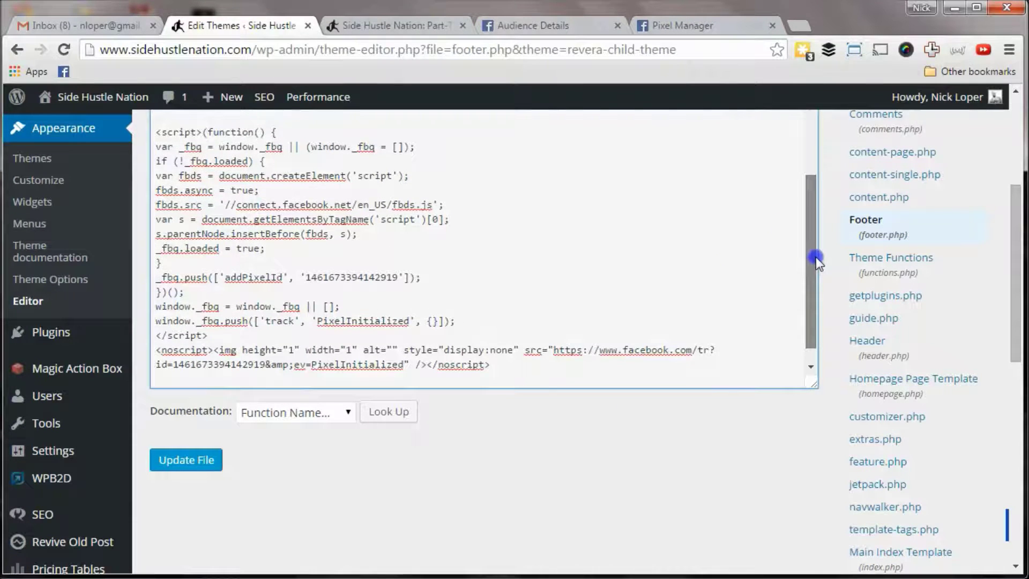
left_click(493, 351)
scroll(557, 353, "down", 1)
left_click(199, 362)
left_click_drag(491, 336, 155, 184)
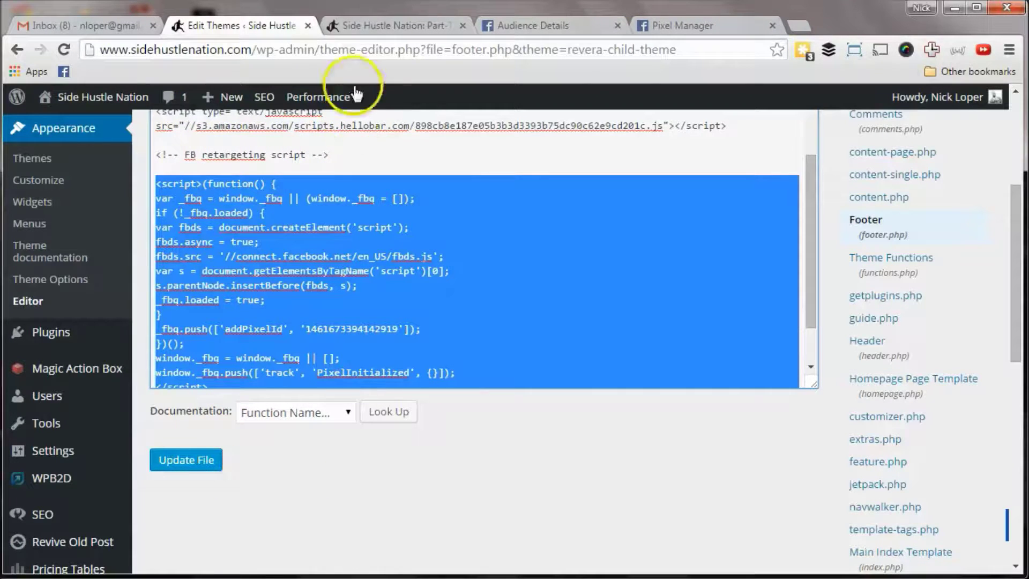
left_click(375, 25)
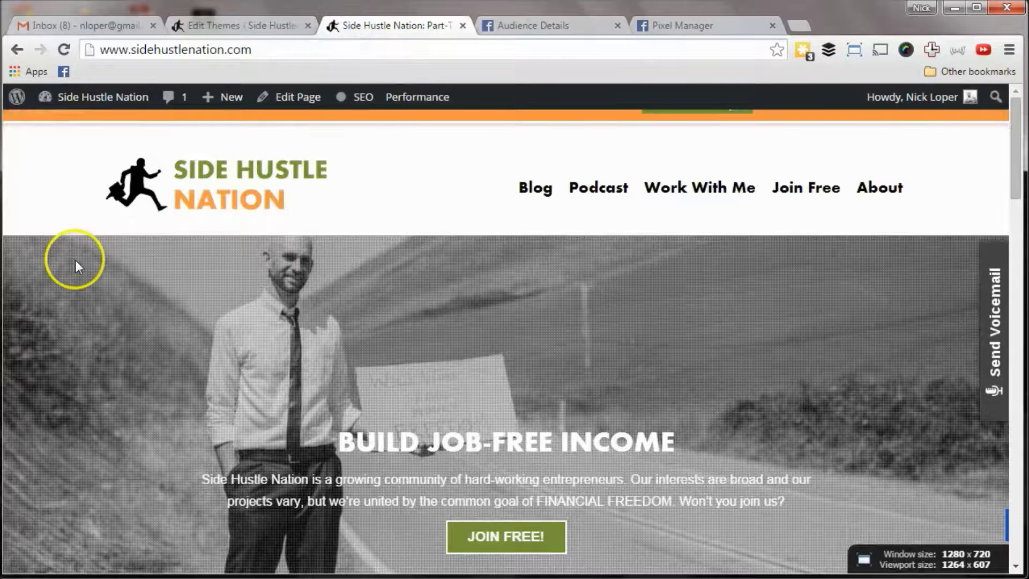
Search the homepage source for 'retar' to confirm the pixel script, then return to SH visitors details.
right_click(76, 299)
left_click(111, 445)
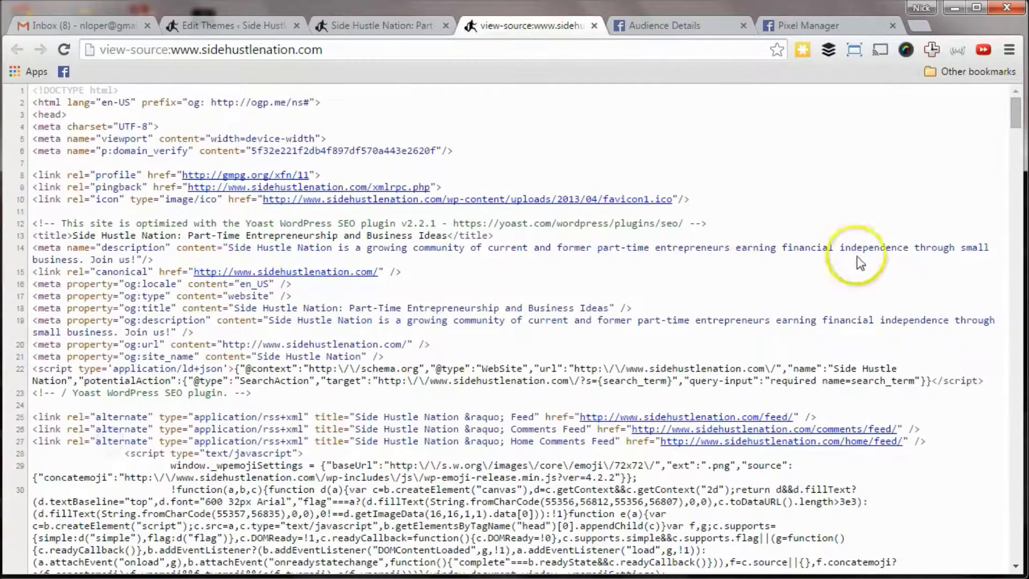
left_click_drag(1015, 114, 999, 238)
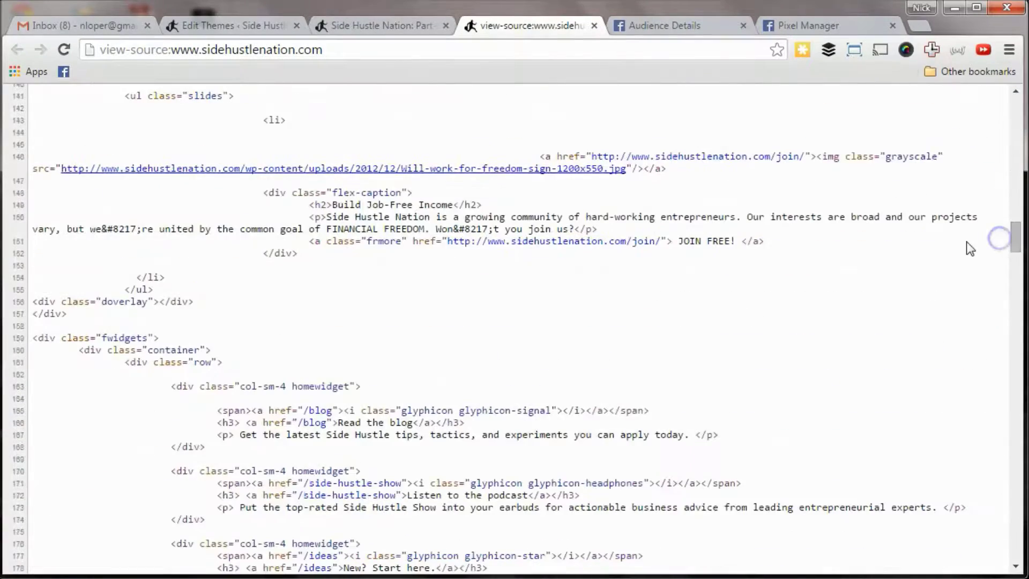
key("ctrl+f")
type("retarg")
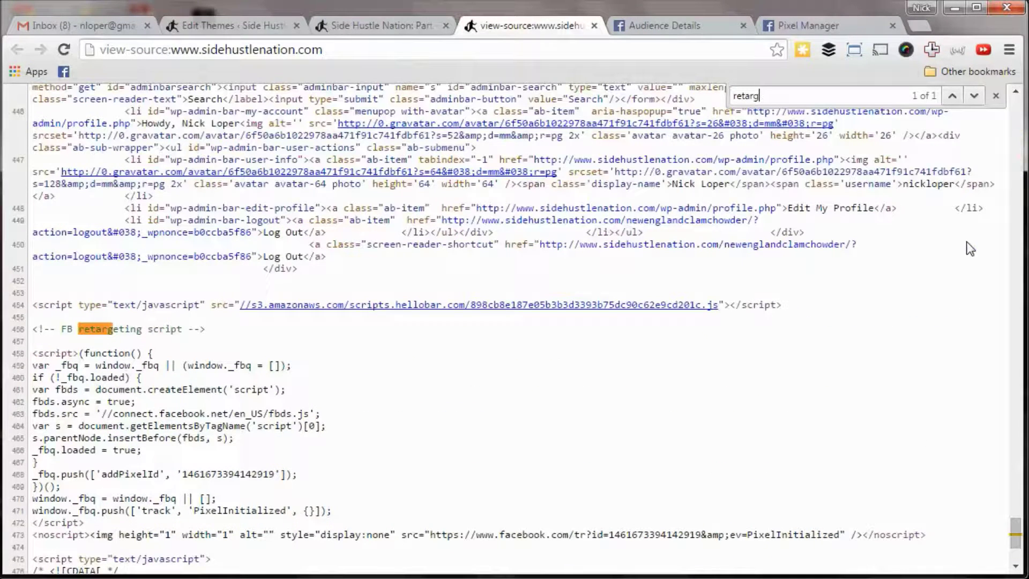
scroll(225, 423, "down", 3)
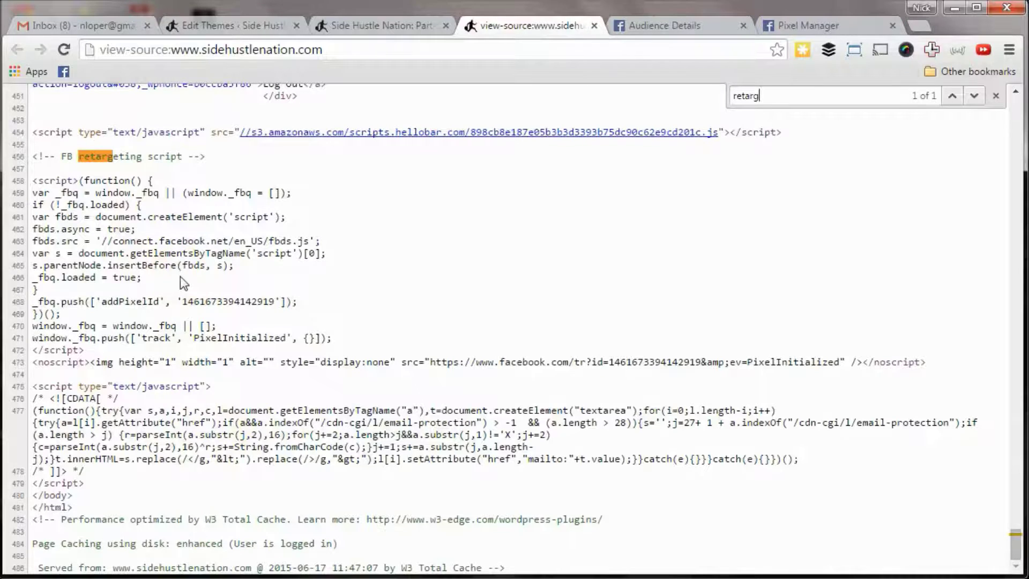
left_click(658, 31)
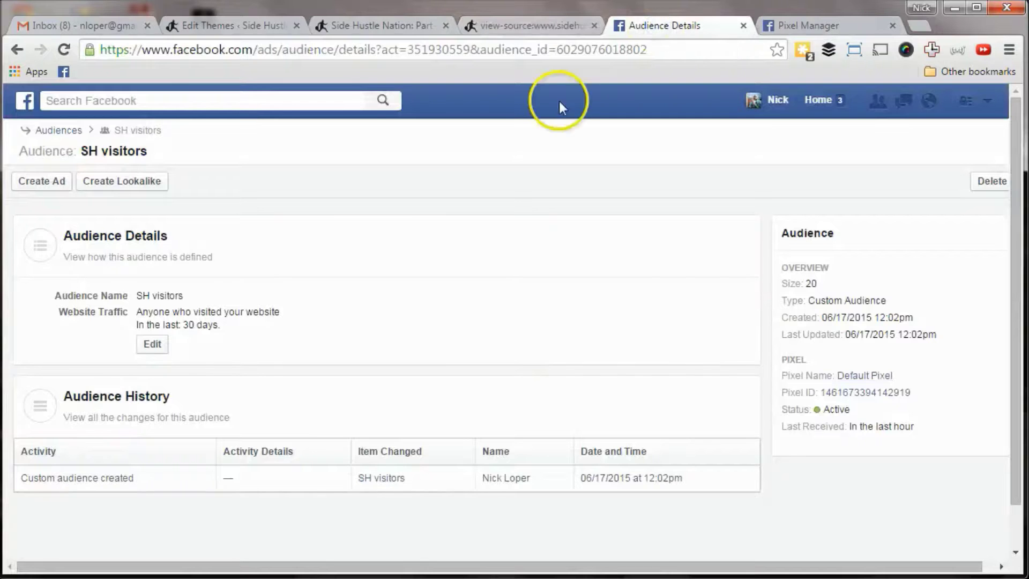